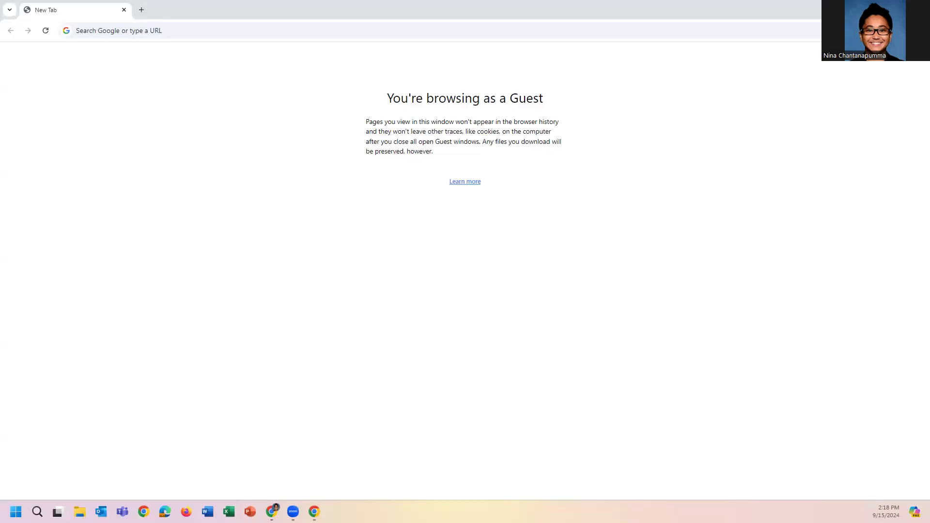
Go to adobe.com in the Chrome guest window
left_click(197, 33)
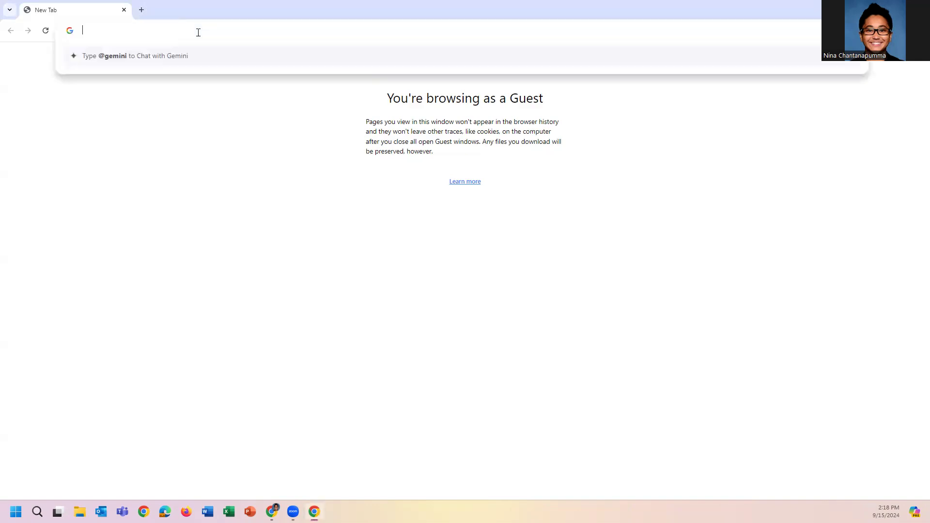
type("adobe.com")
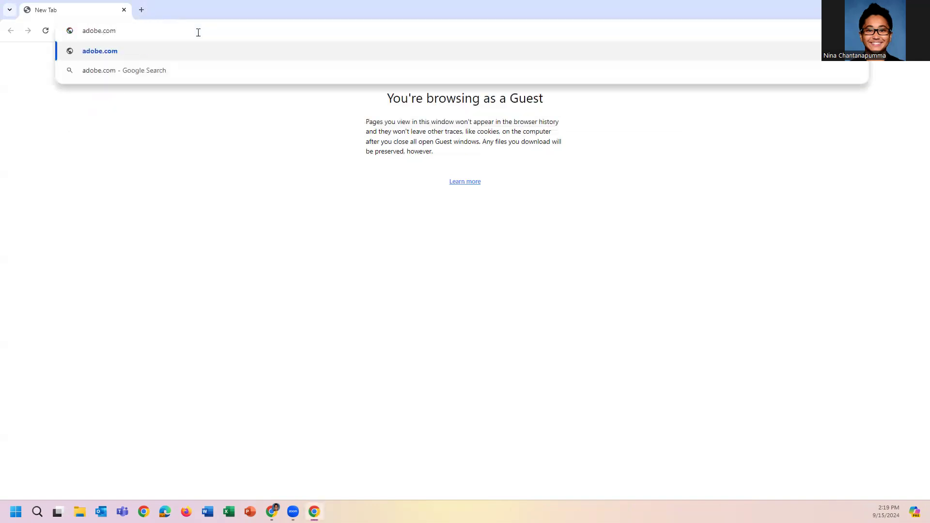
key("Return")
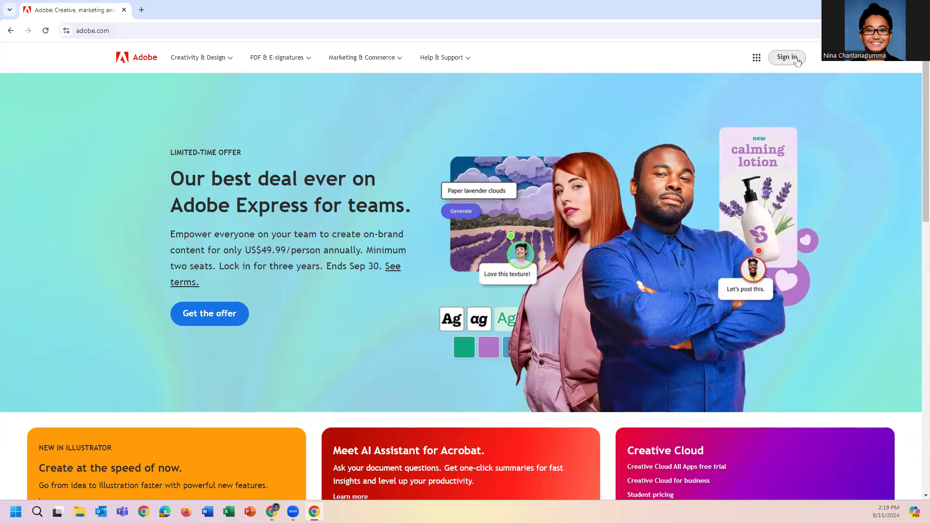
Start Adobe sign-in and submit the school email address
left_click(787, 57)
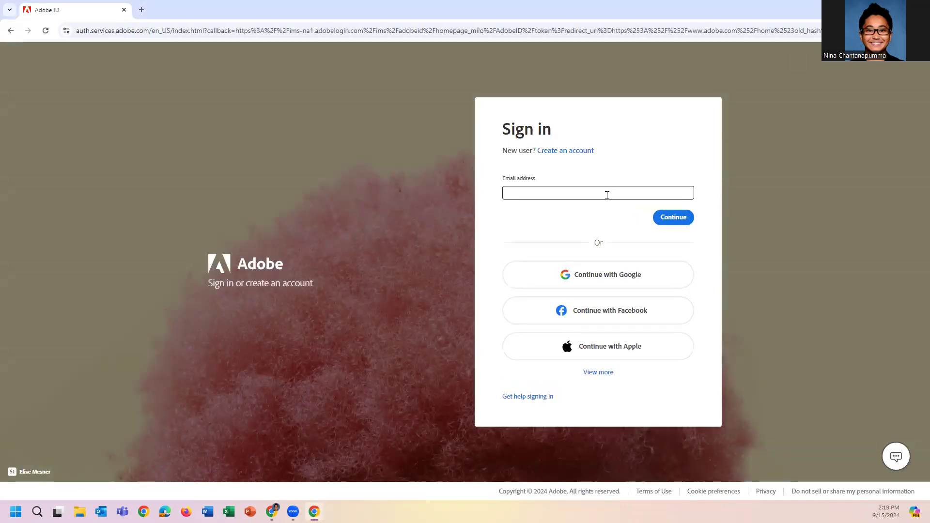
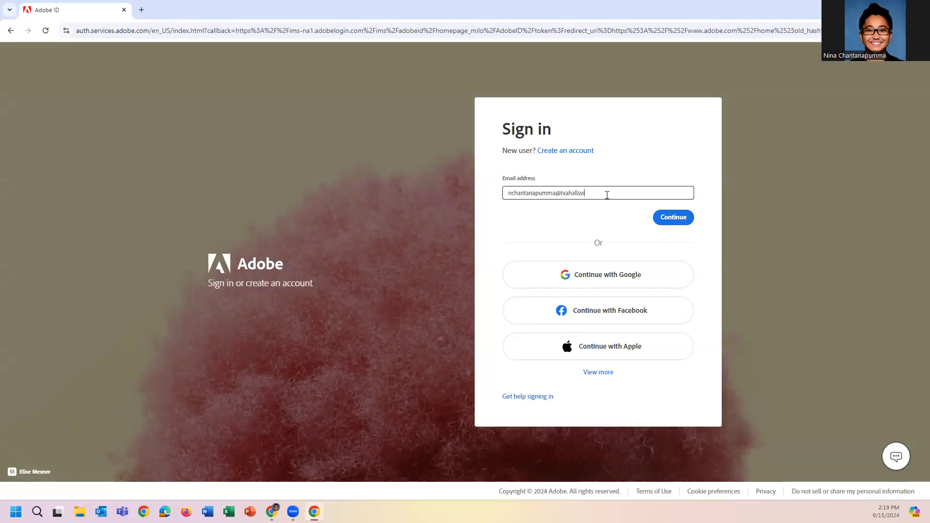
left_click(675, 219)
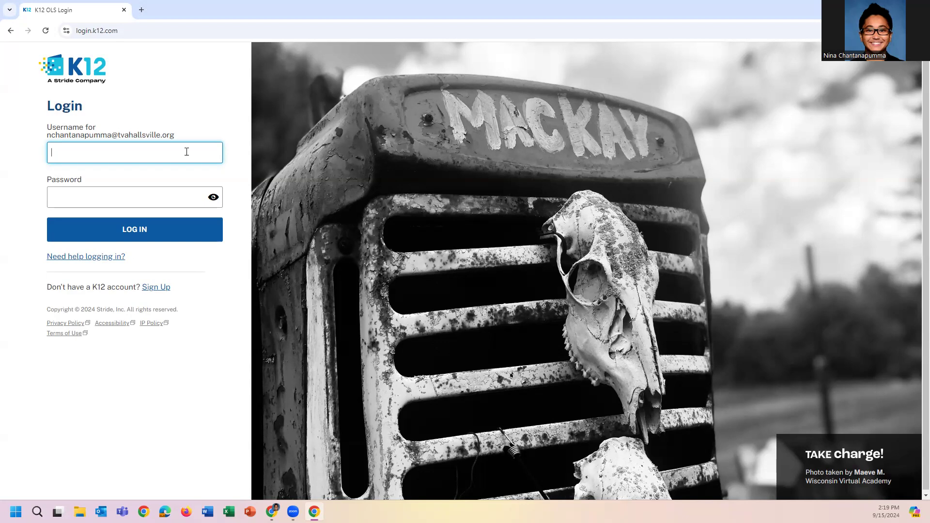
Log in to the K12 school portal with the school username and password
key("Tab")
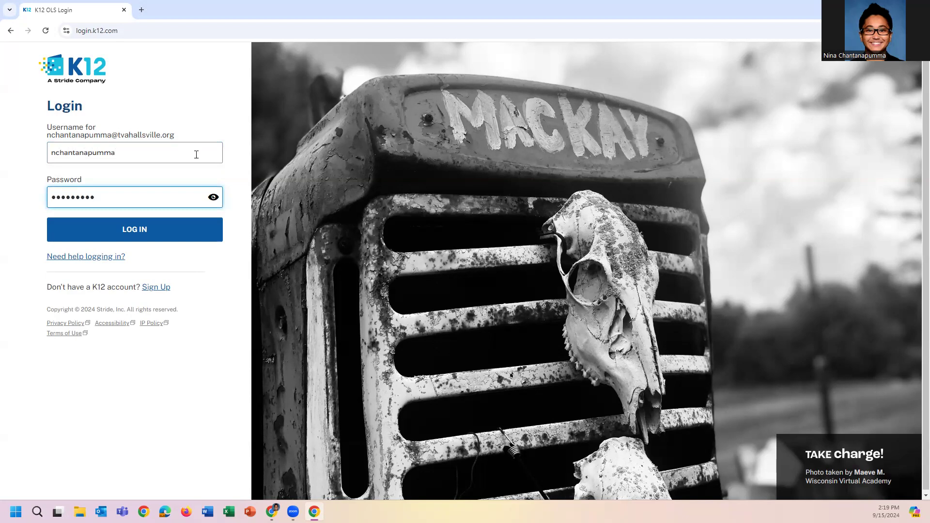
left_click(158, 230)
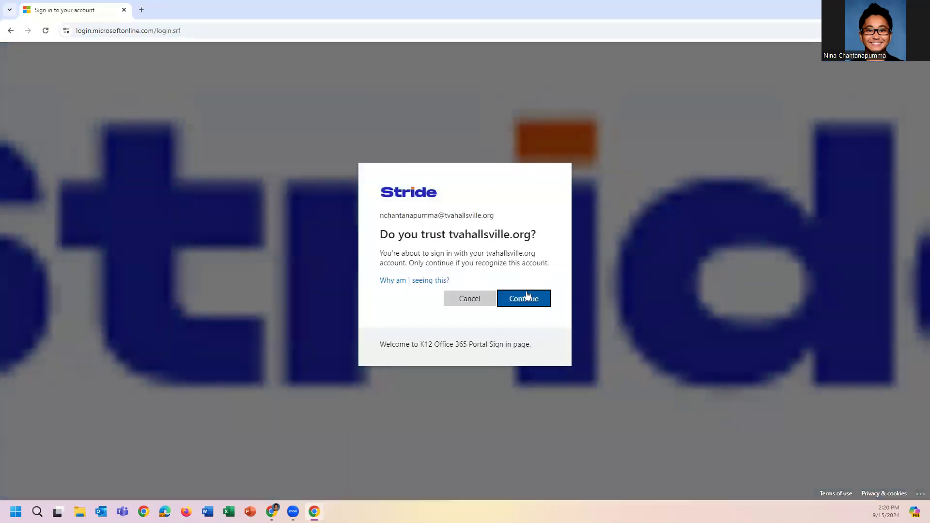
Trust the school domain, approve via Microsoft Authenticator, and choose to stay signed in
left_click(528, 296)
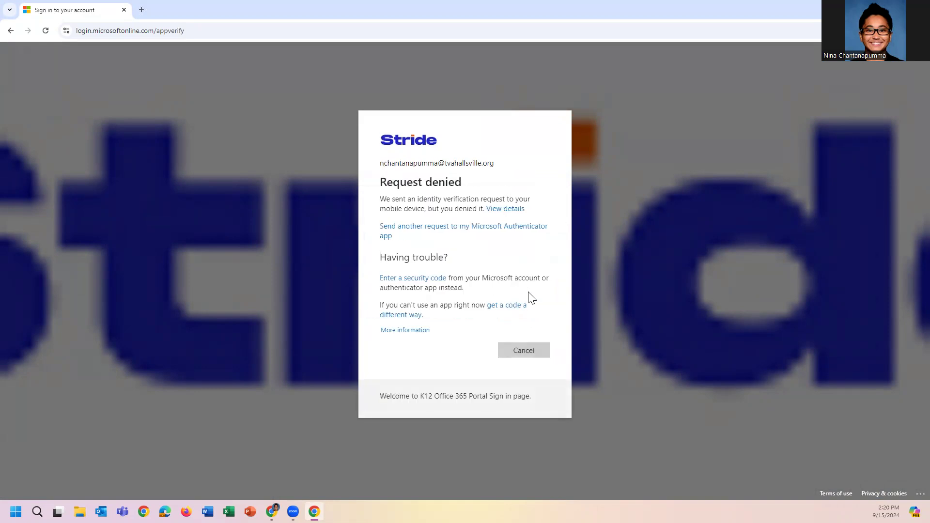
left_click(486, 227)
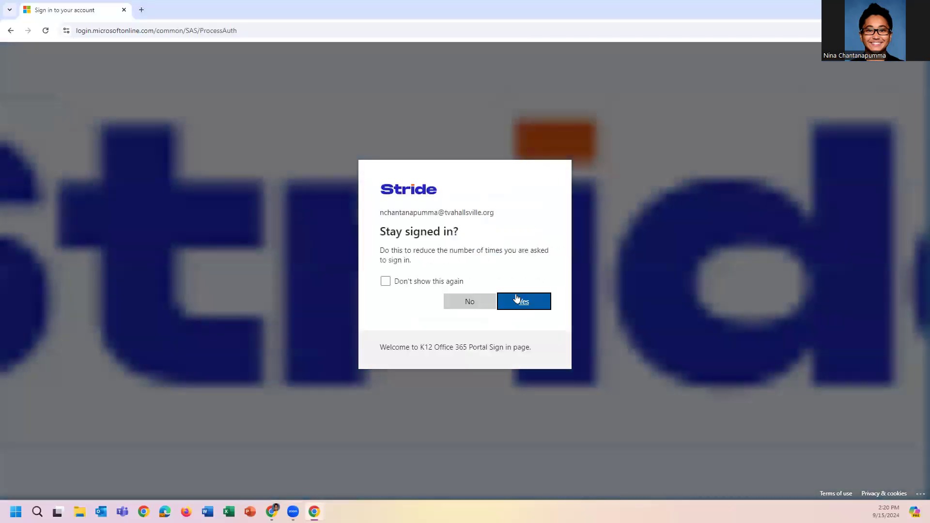
left_click(546, 300)
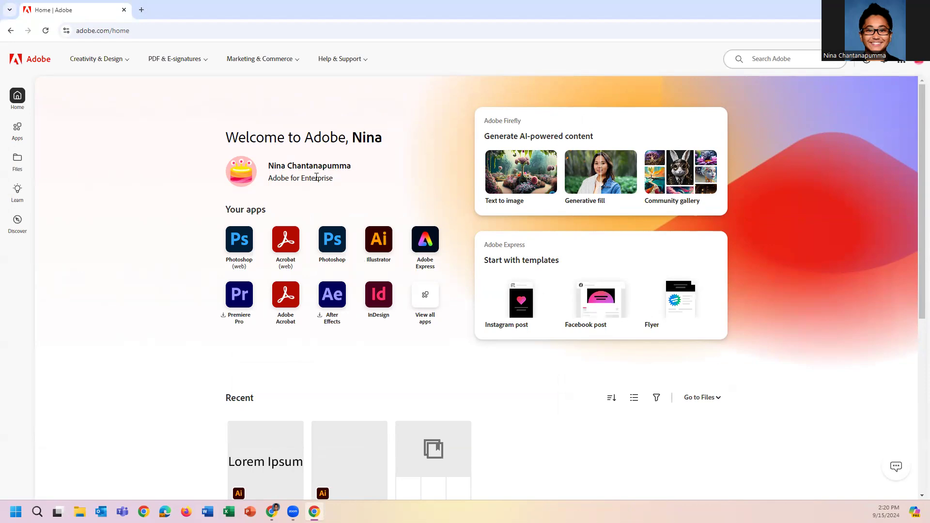
Highlight 'Adobe for Enterprise' and open the profile menu showing 250 of 250 credits
mouse_move(317, 178)
left_mouse_down()
mouse_move(268, 179)
mouse_move(334, 179)
left_mouse_up()
left_click(269, 181)
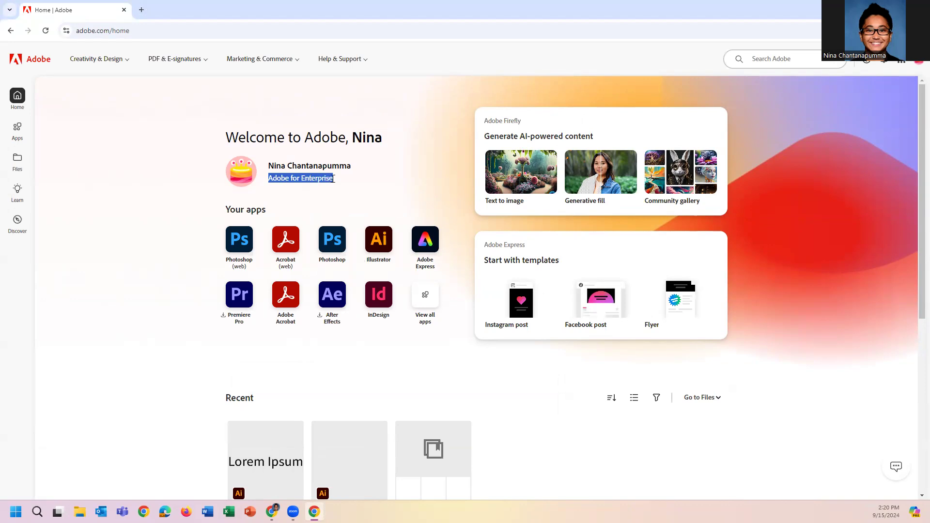
left_click(336, 183)
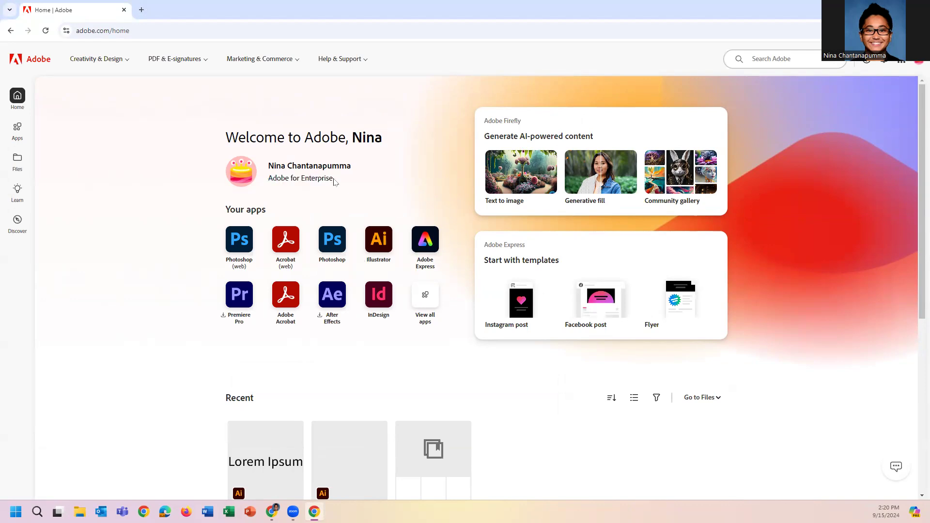
left_click_drag(334, 179, 268, 179)
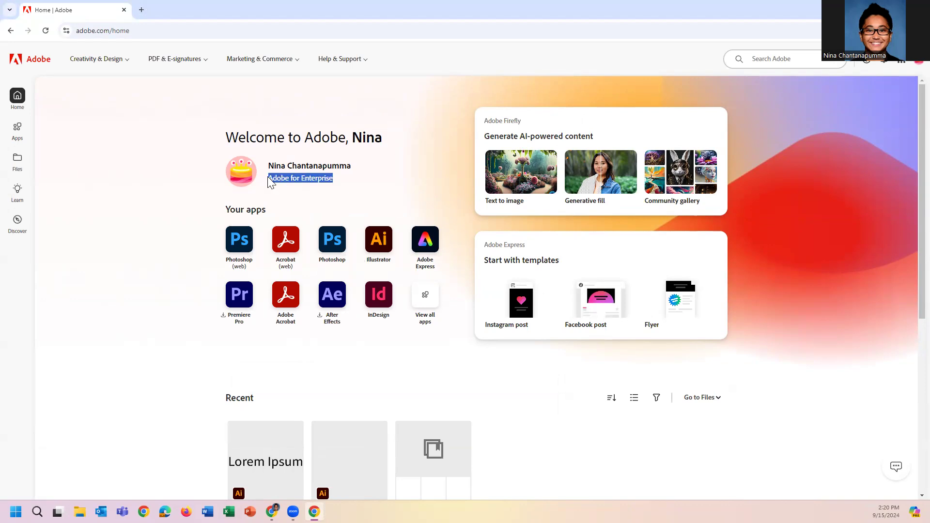
left_click(324, 181)
left_click_drag(336, 180, 269, 179)
left_click(917, 65)
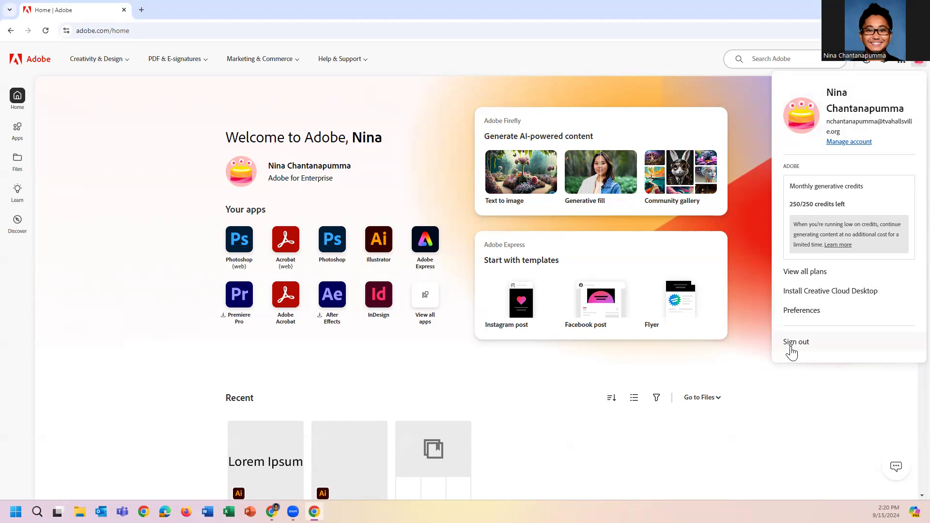
Dismiss the profile menu and repeatedly highlight the 'Adobe for Enterprise' plan name
left_click(297, 178)
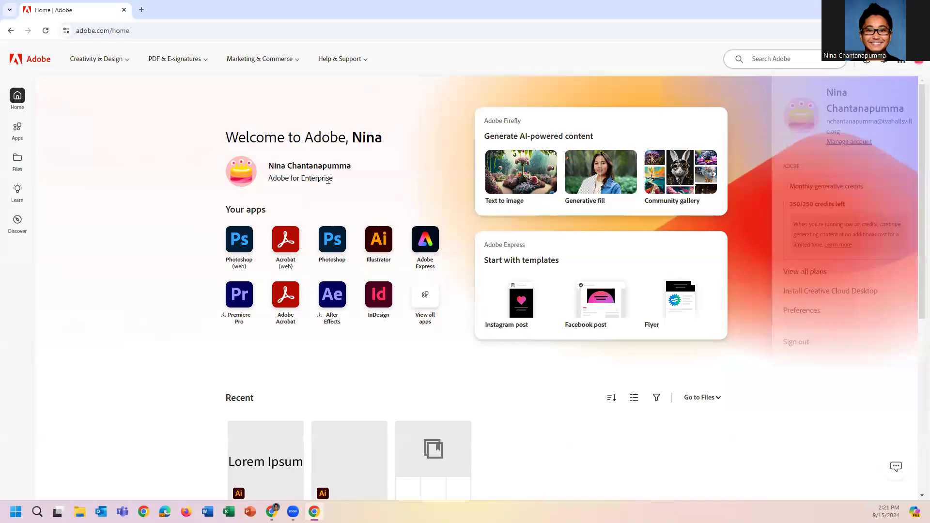
left_click_drag(335, 178, 269, 180)
left_click(320, 180)
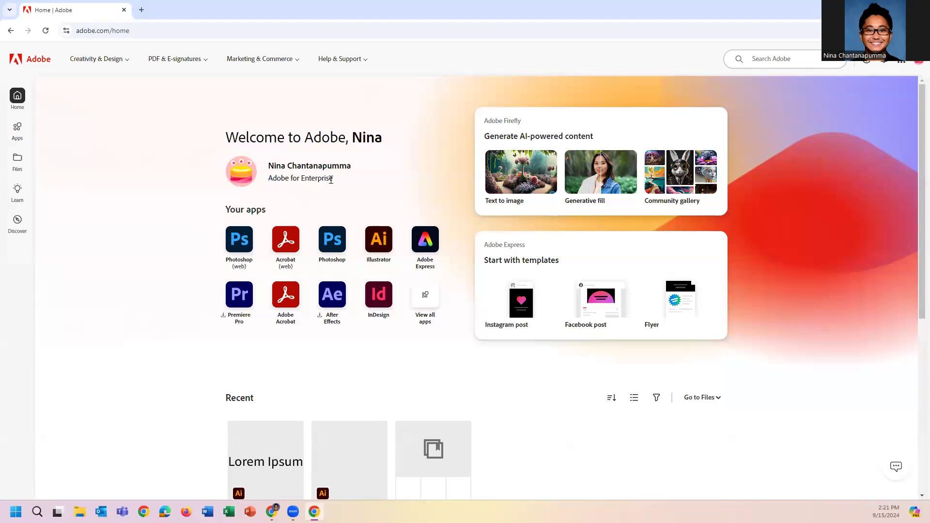
left_click_drag(341, 180, 268, 183)
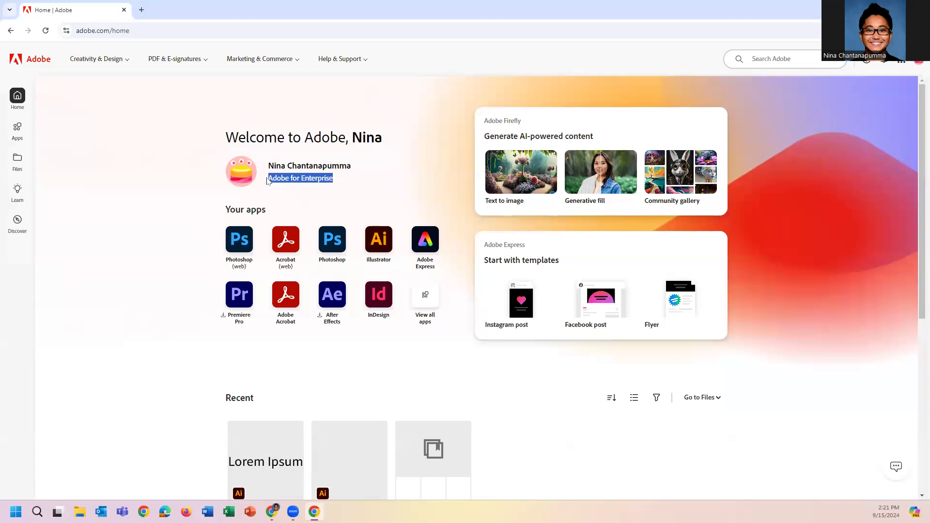
left_click(301, 178)
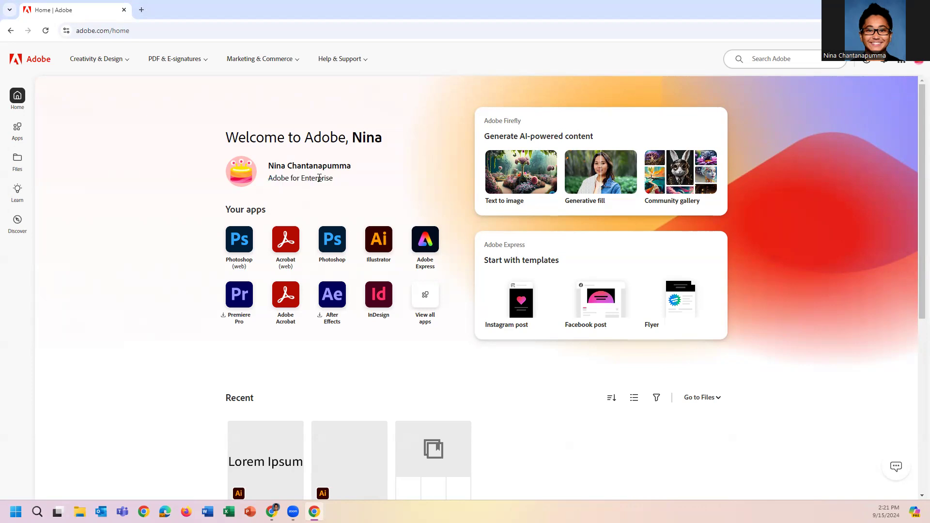
left_click_drag(335, 181, 270, 181)
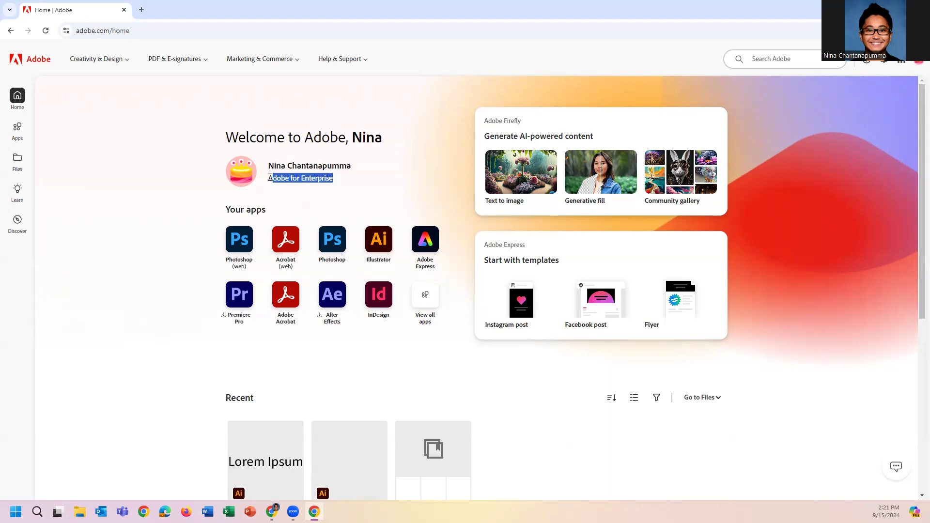
left_click(305, 180)
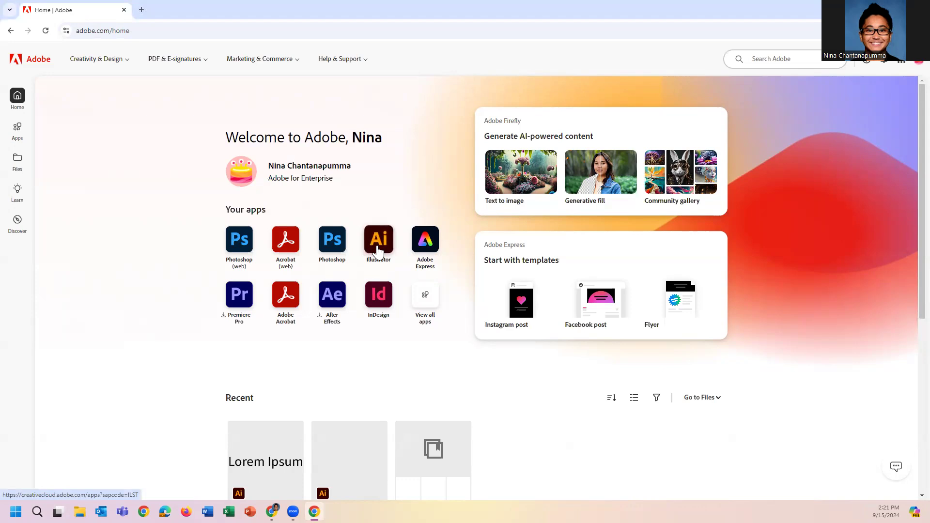
Launch Illustrator from Your apps, then go to the View all apps page
left_click(379, 243)
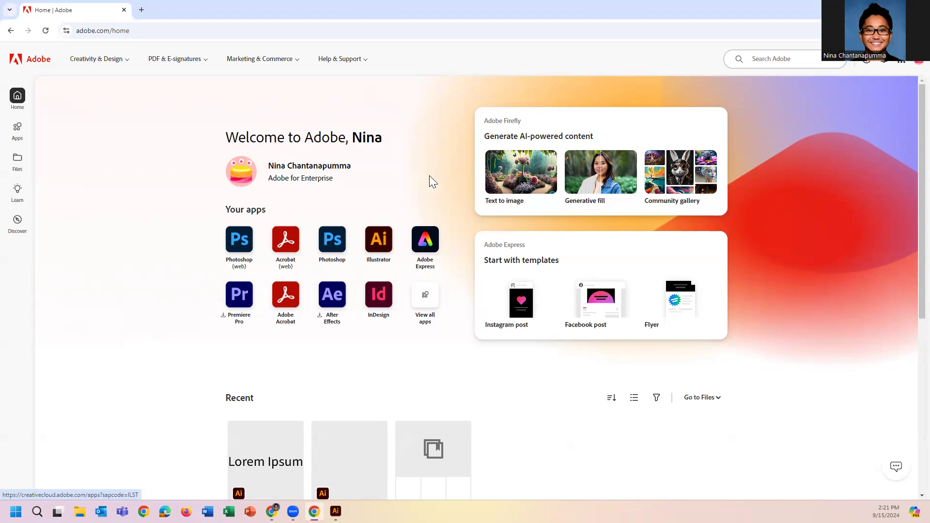
left_click(425, 298)
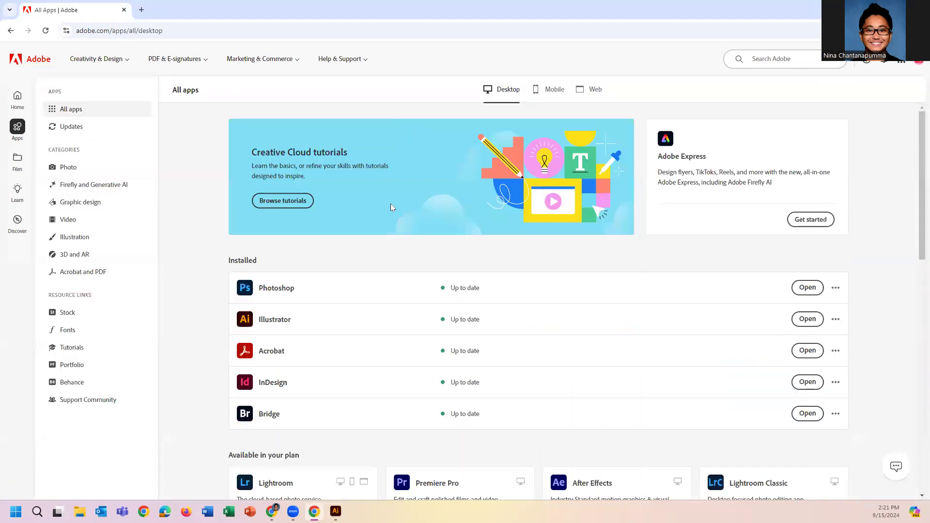
scroll(391, 204, "down", 3)
scroll(391, 208, "down", 3)
scroll(390, 209, "down", 3)
scroll(320, 214, "down", 3)
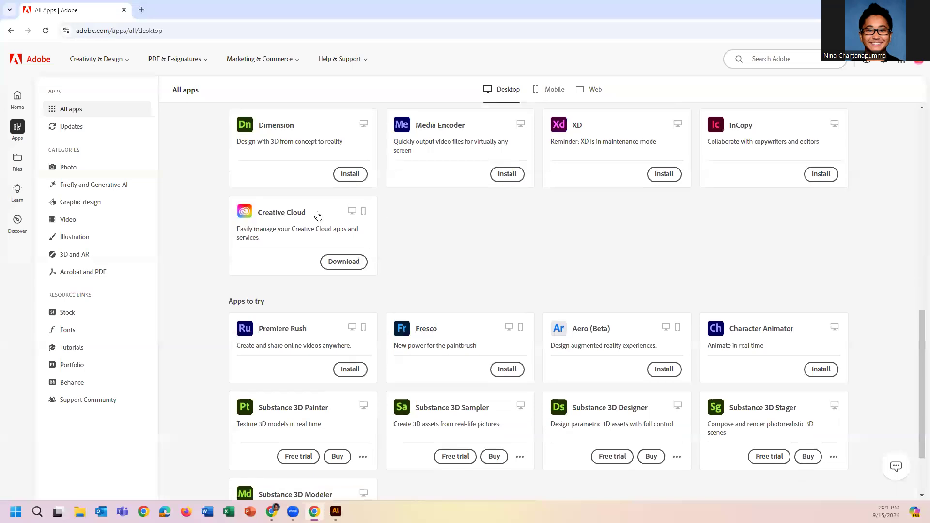